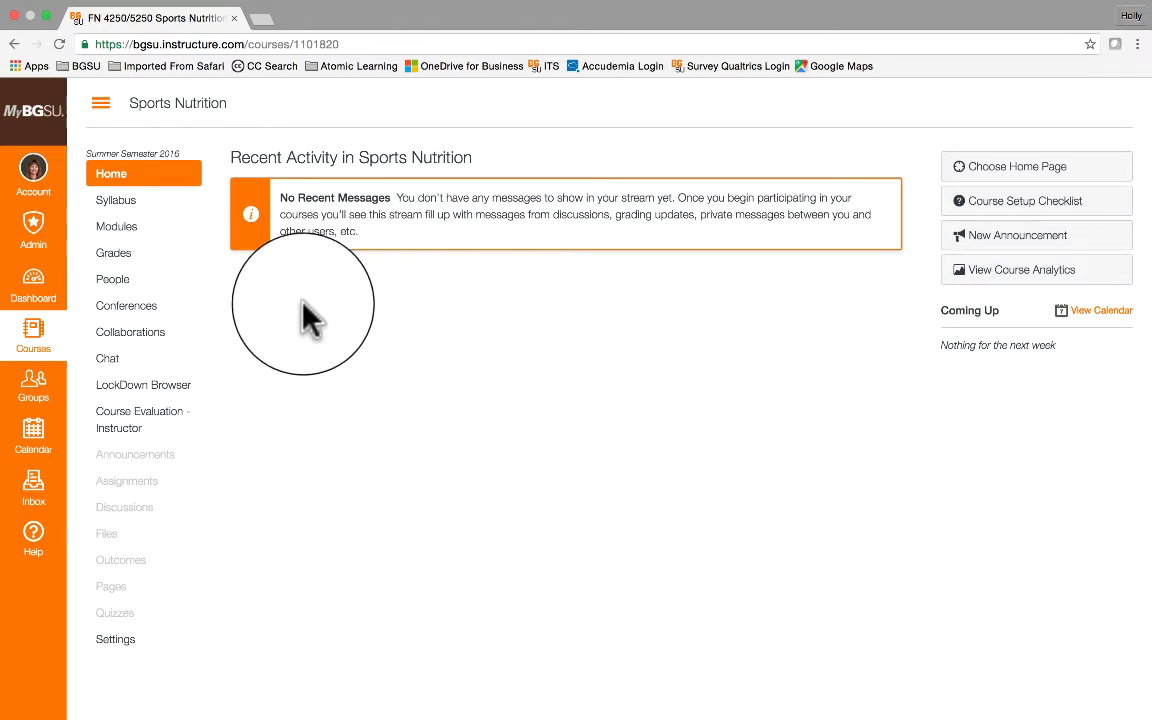
Step: Open the Sports Nutrition course's quizzes list
click(118, 627)
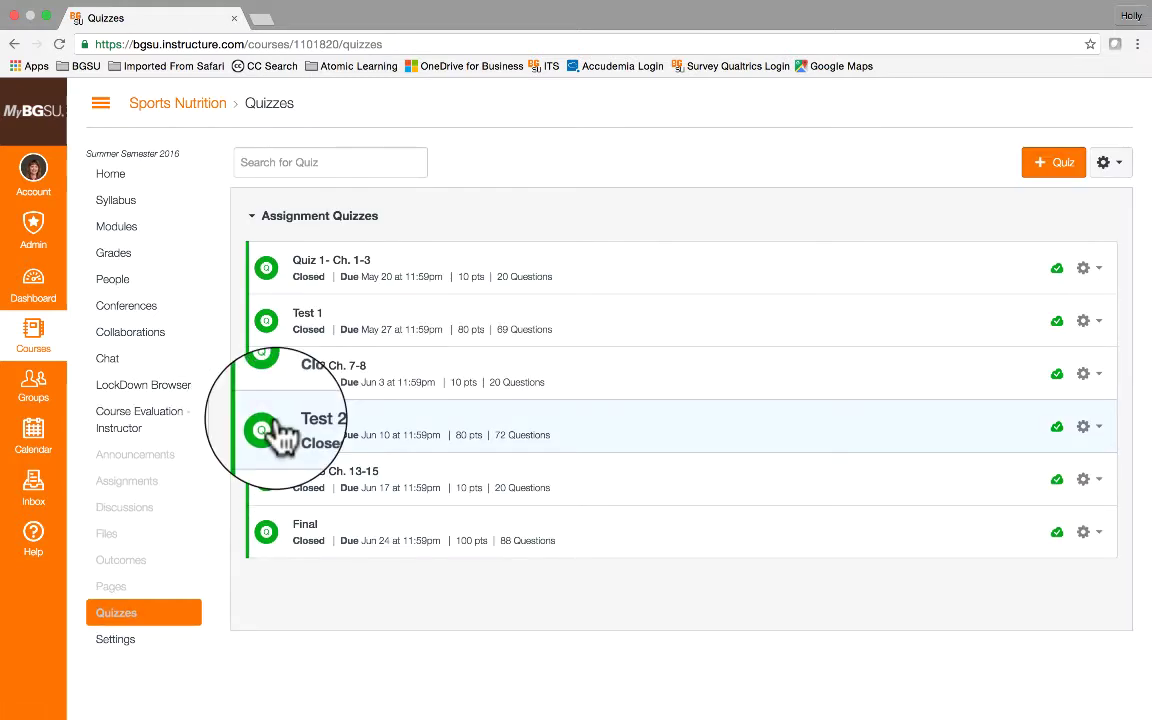
Step: Open Quiz 1- Ch. 1-3 and show its rubric details from the gear menu
click(318, 272)
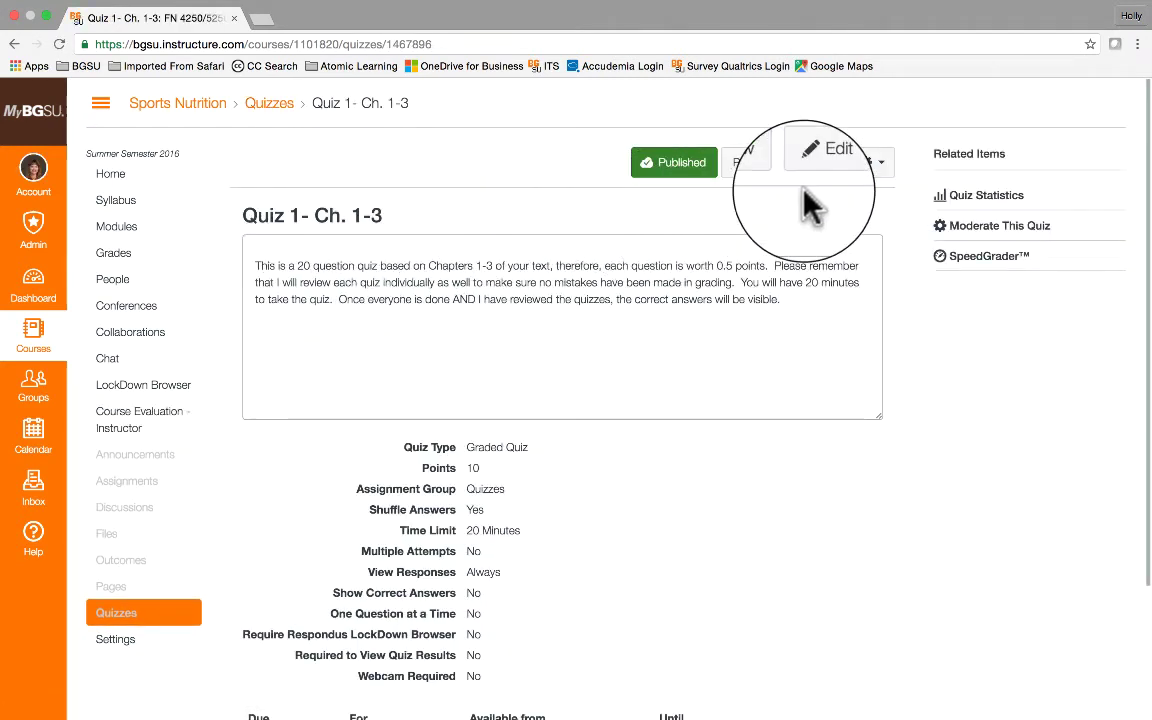
click(883, 172)
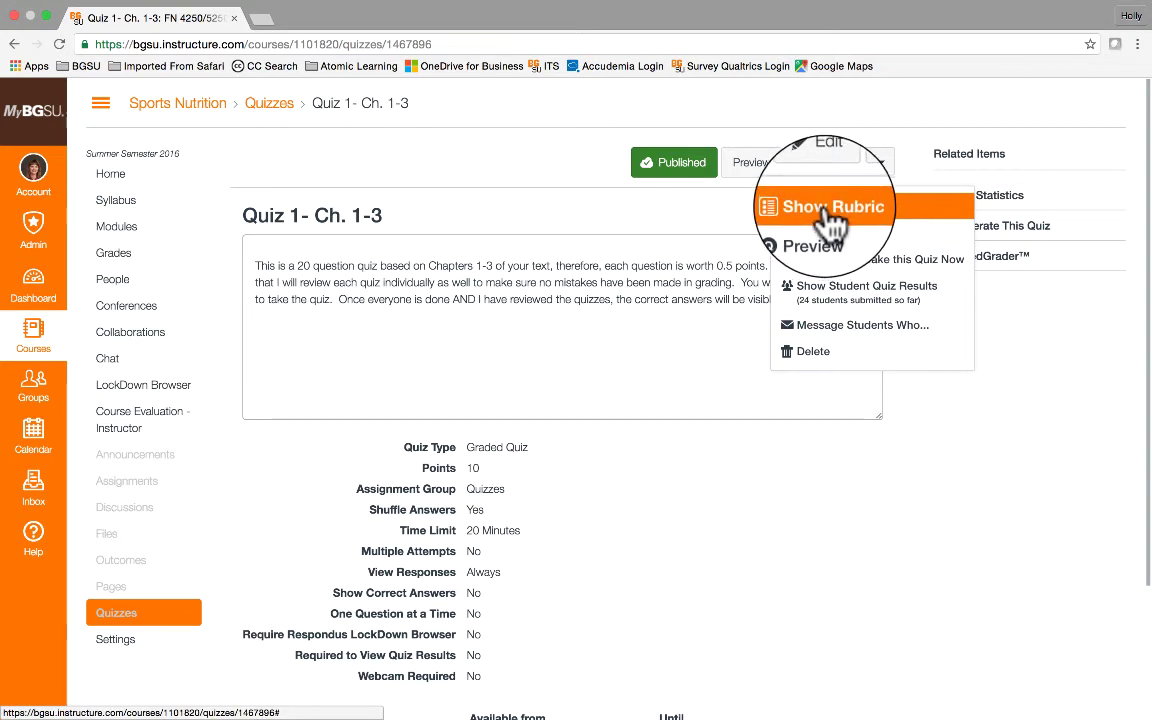
click(830, 210)
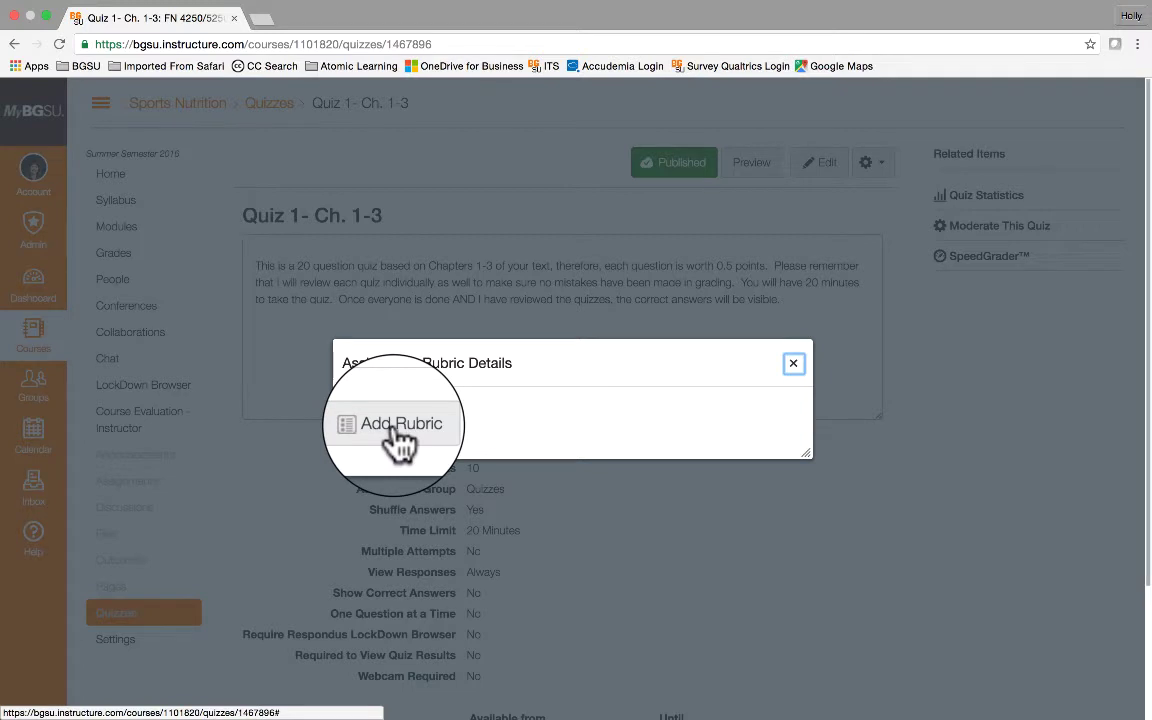
Step: Add a new blank rubric form to Quiz 1- Ch. 1-3
click(392, 420)
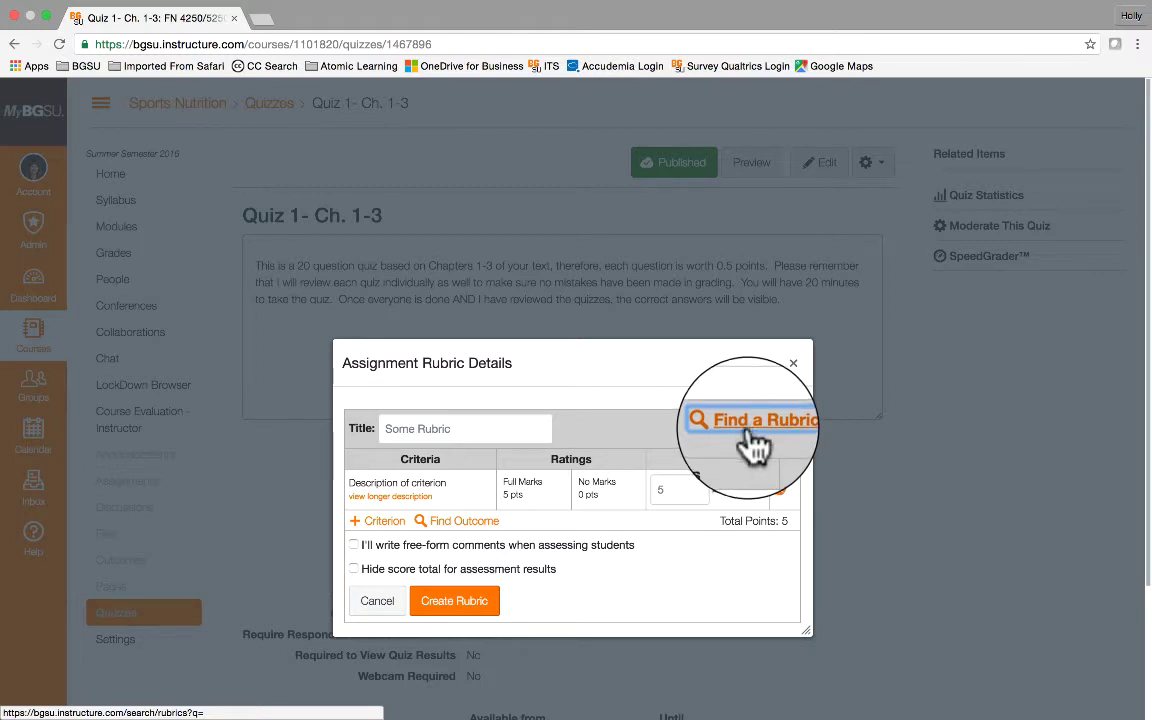
Step: Search for an existing rubric and browse the FN 2070 BGP rubric group
click(748, 424)
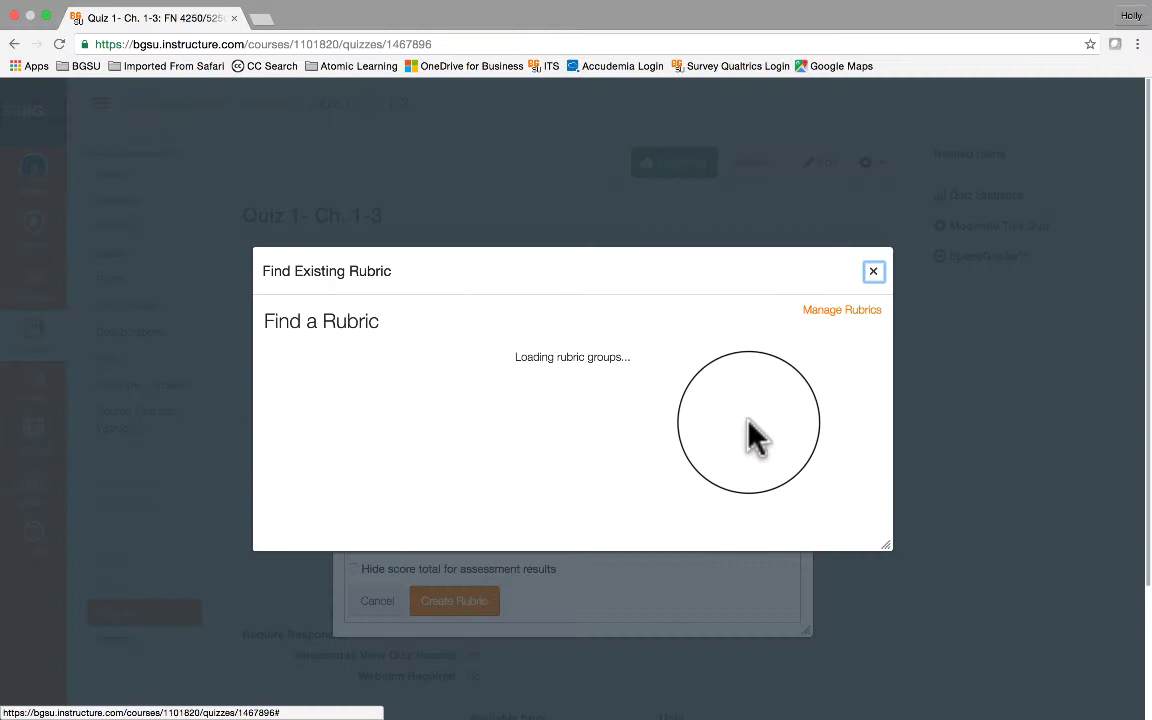
scroll(398, 400, down, 5)
click(398, 400)
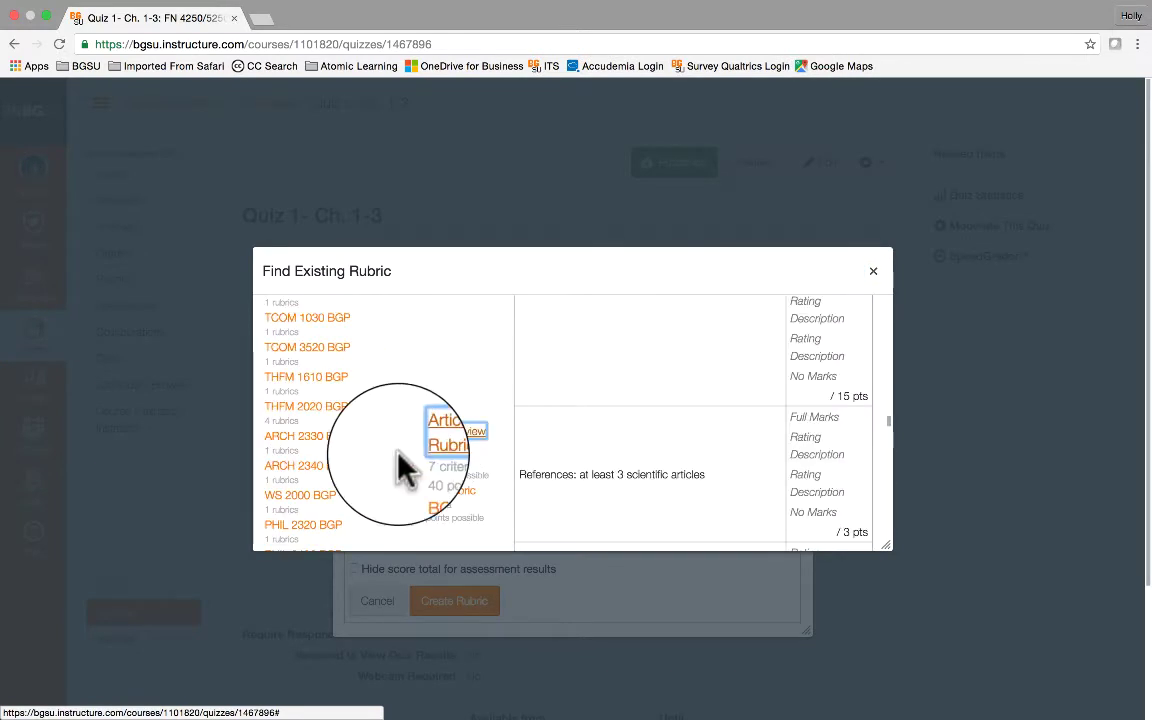
scroll(370, 445, up, 2)
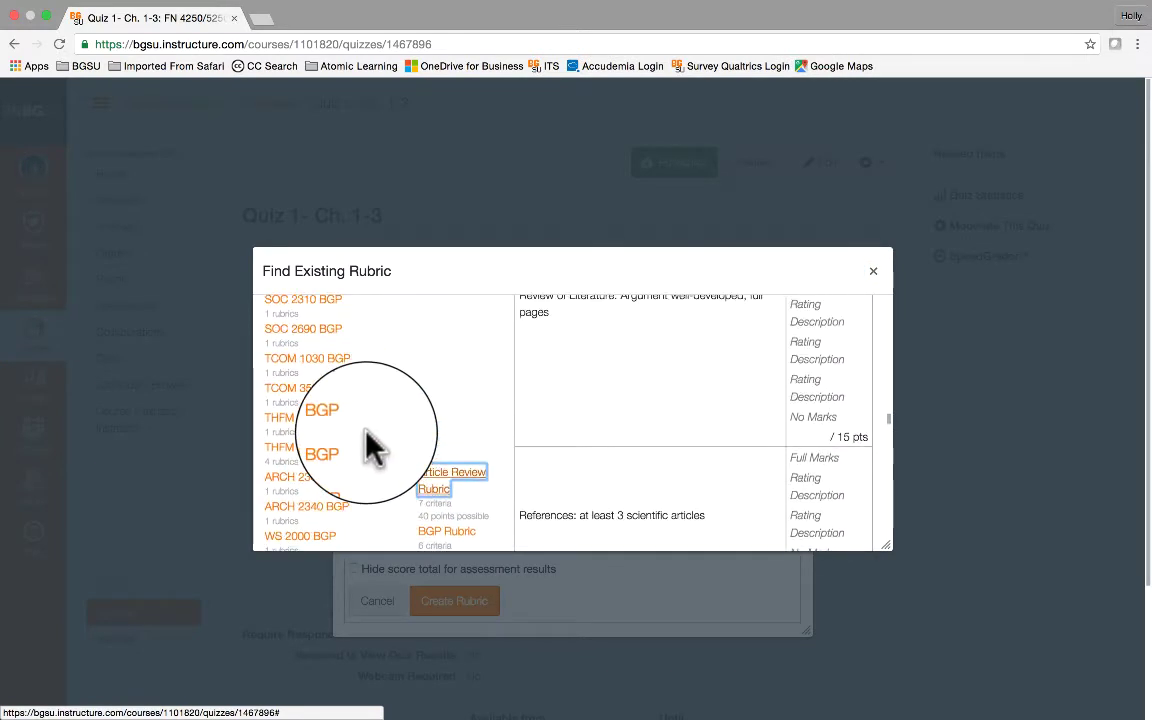
scroll(370, 445, down, 5)
scroll(370, 445, down, 10)
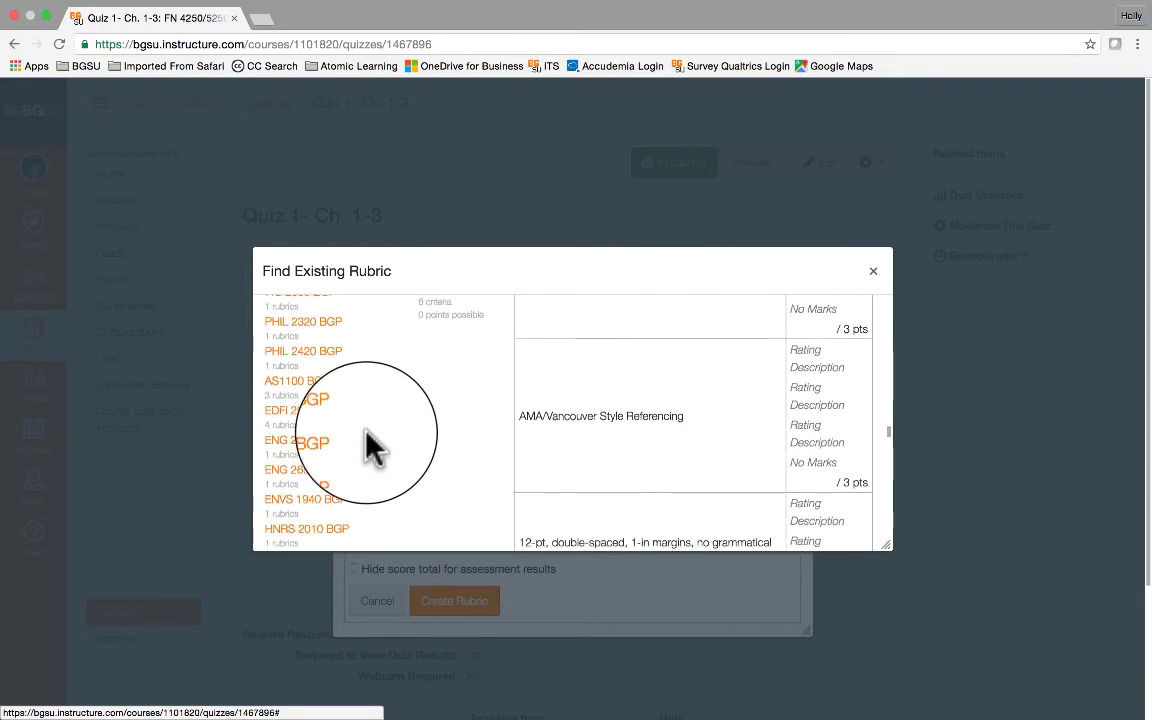
scroll(370, 445, down, 10)
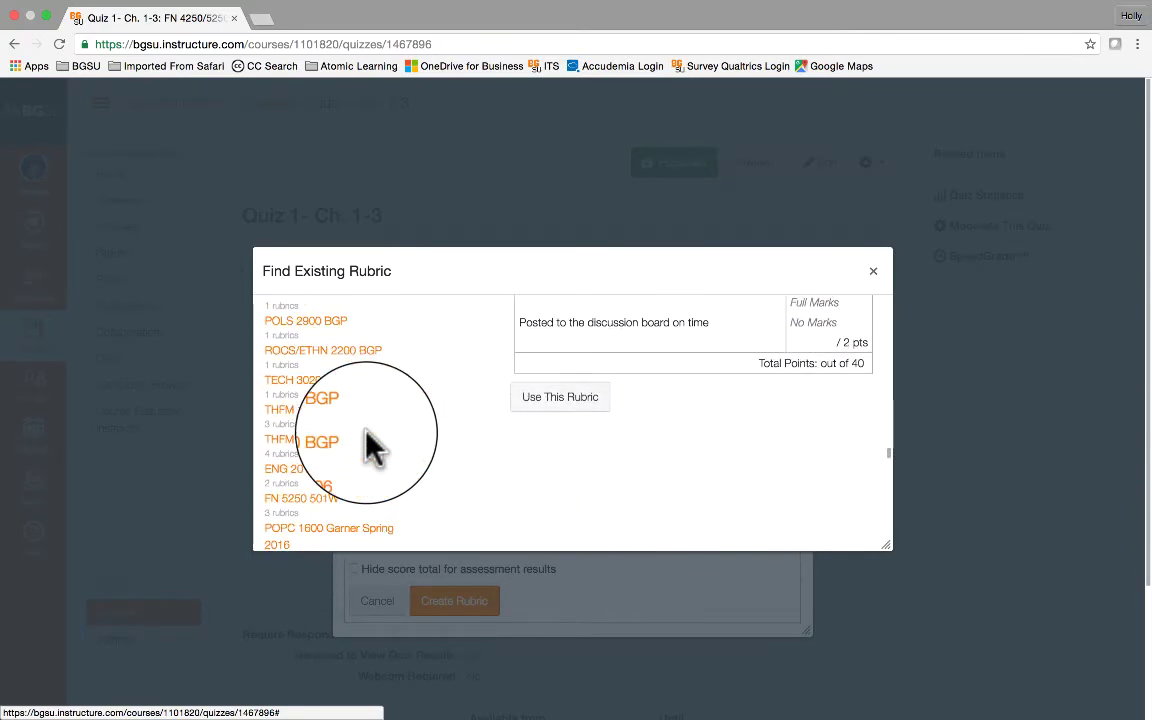
scroll(368, 437, down, 5)
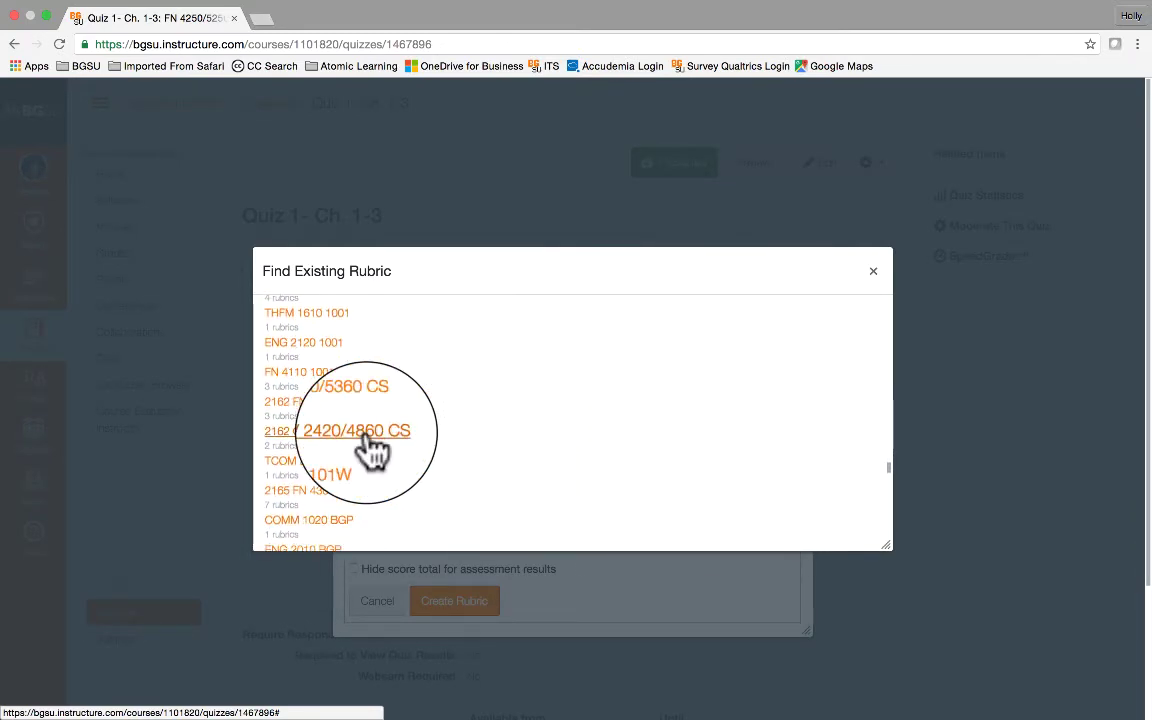
scroll(370, 450, down, 6)
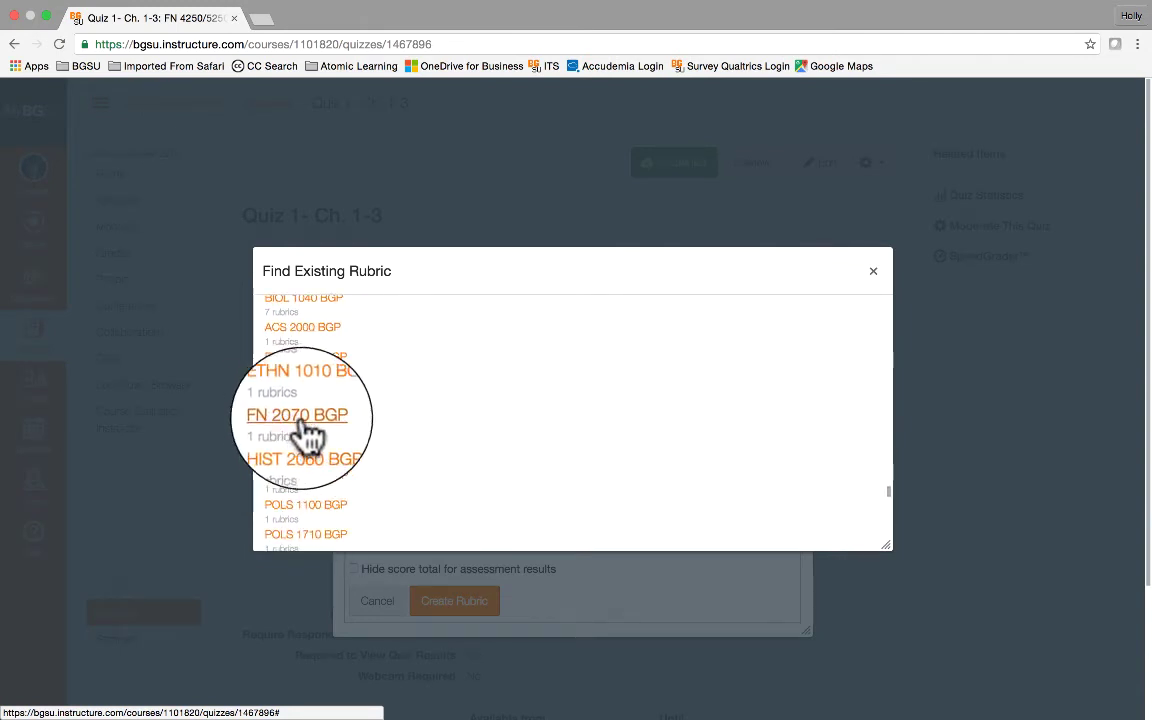
scroll(300, 422, down, 1)
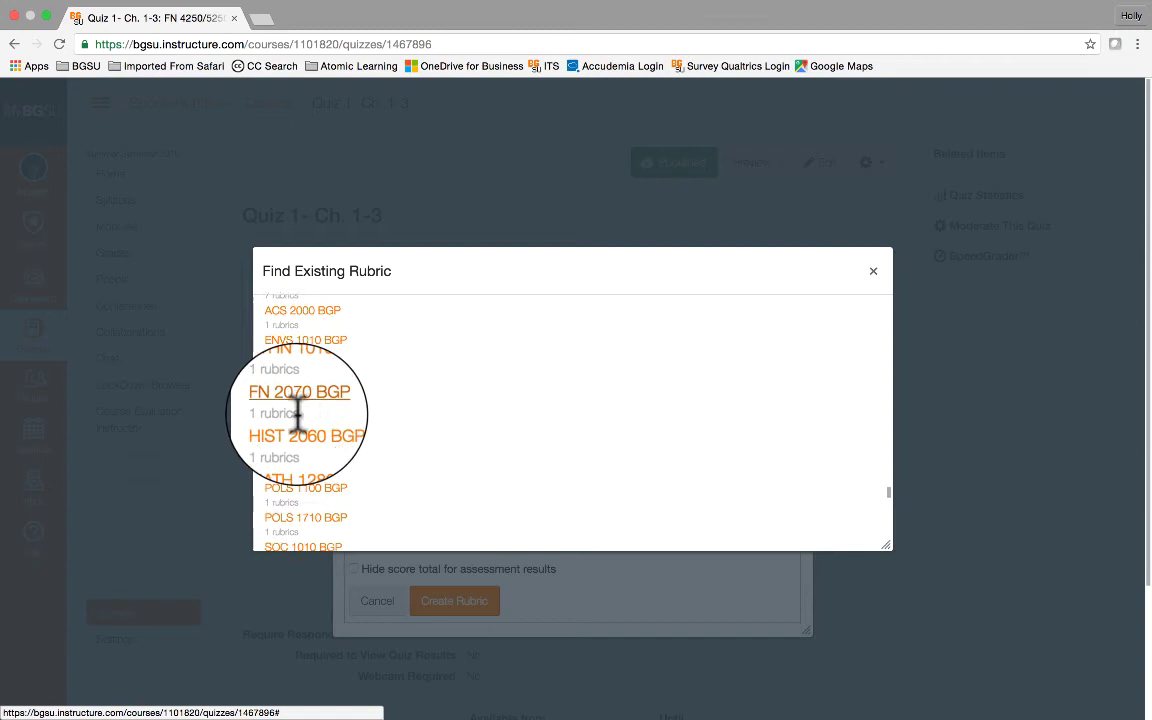
Step: Attach the FN 2070 BGP Summary Quiz rubric, criteria NS1–NS6, to the quiz
click(298, 413)
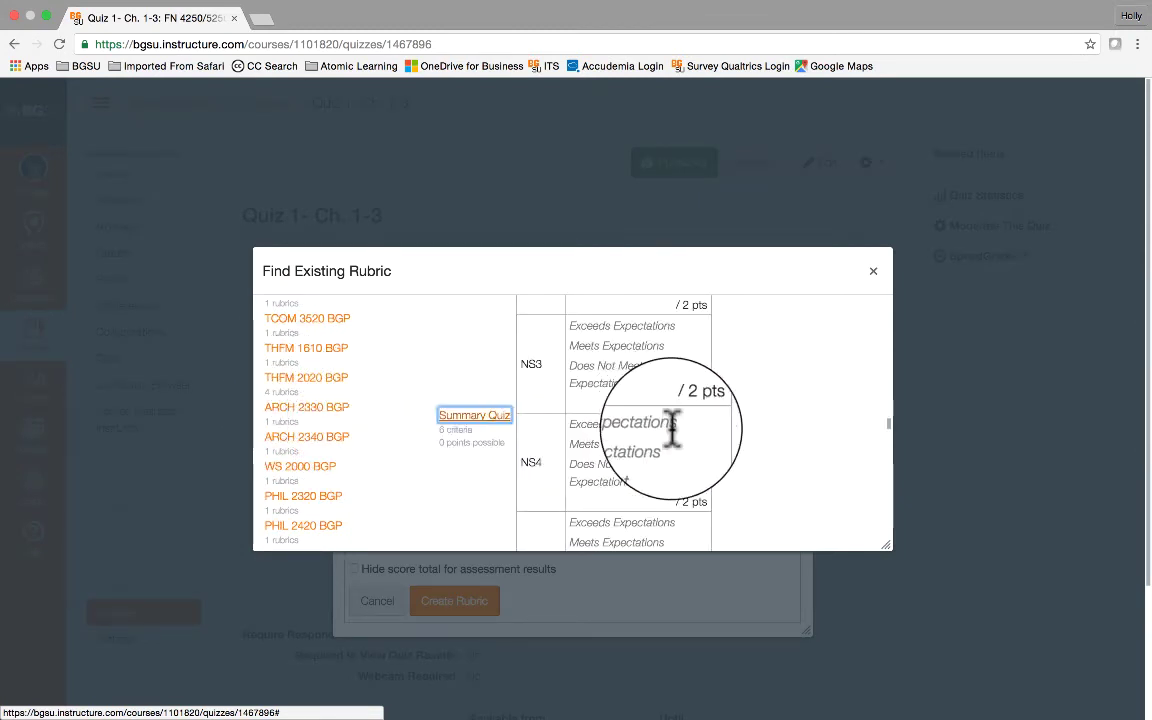
scroll(672, 430, down, 2)
scroll(672, 430, down, 4)
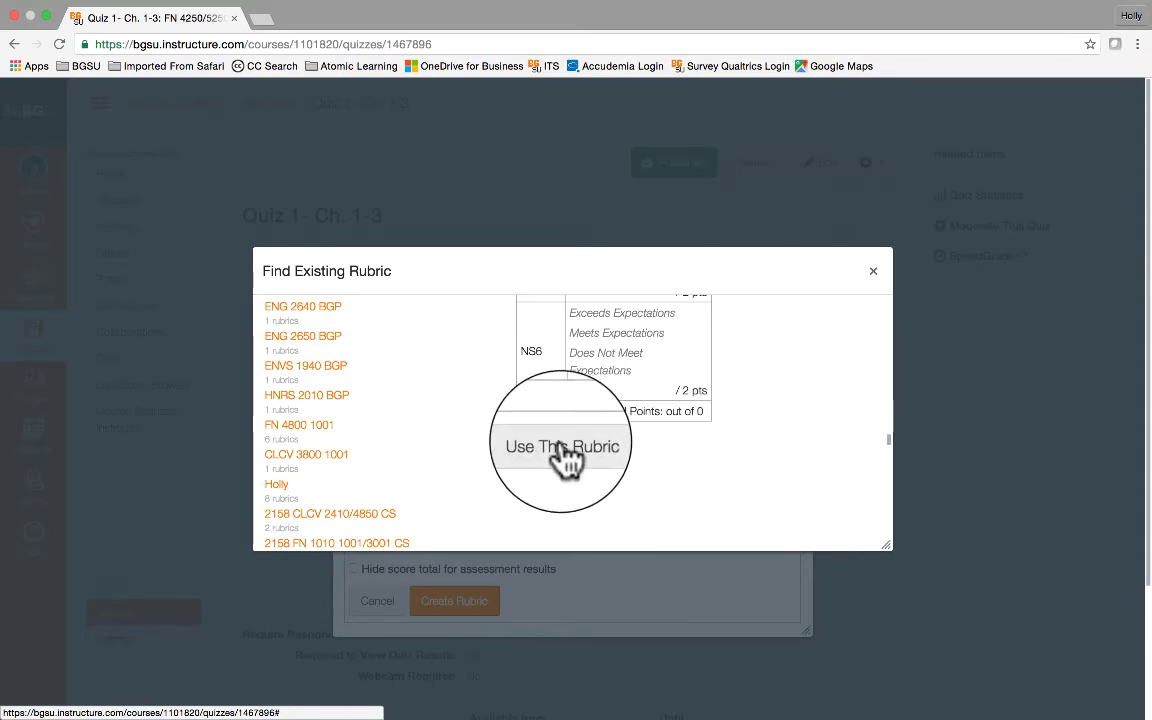
click(565, 452)
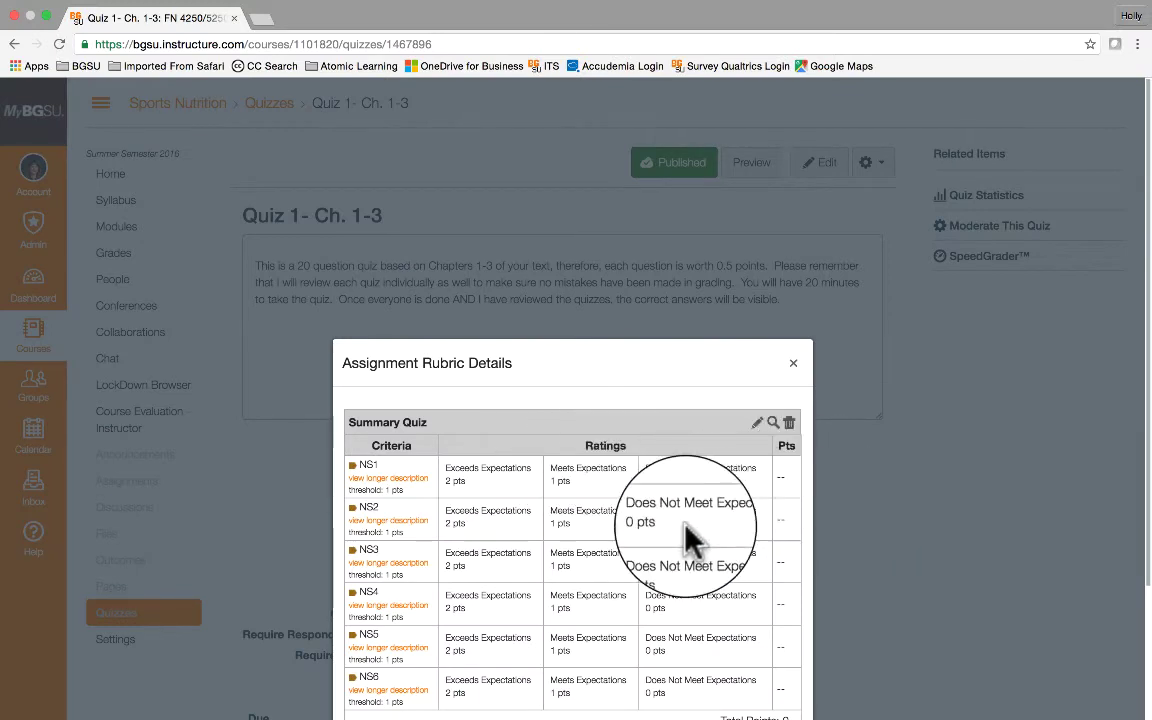
Step: Close the Summary Quiz rubric details dialog, returning to the Quiz 1- Ch. 1-3 page
scroll(690, 540, up, 1)
scroll(690, 540, down, 3)
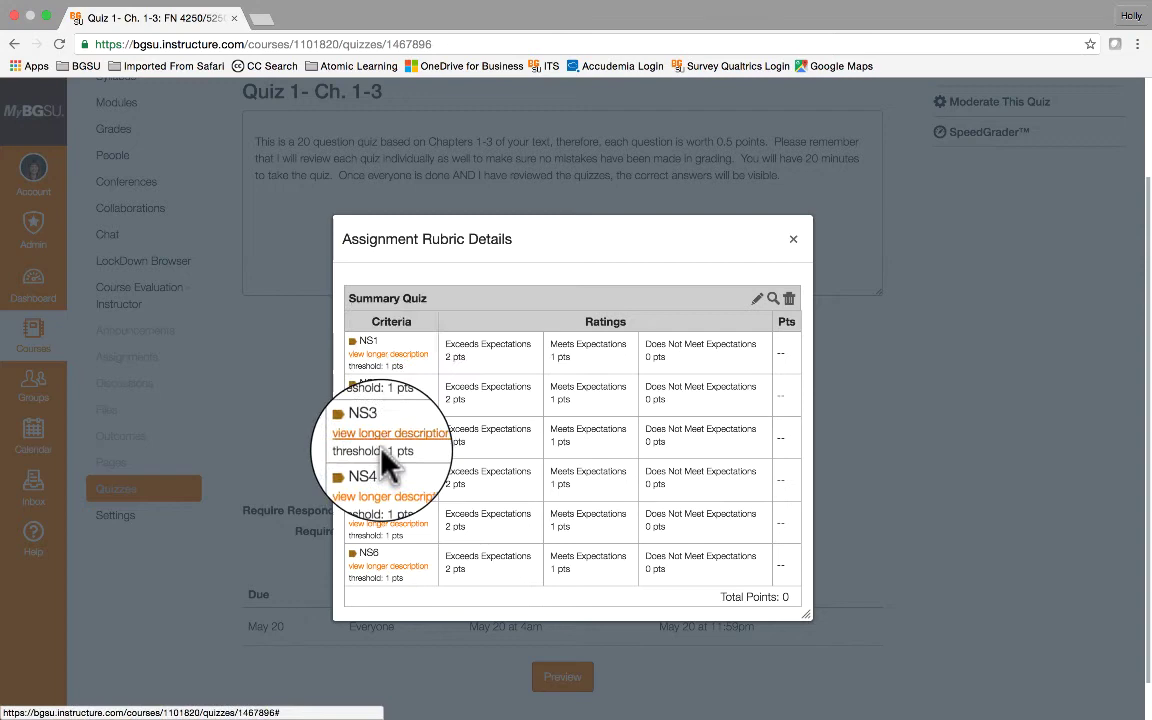
scroll(714, 455, down, 1)
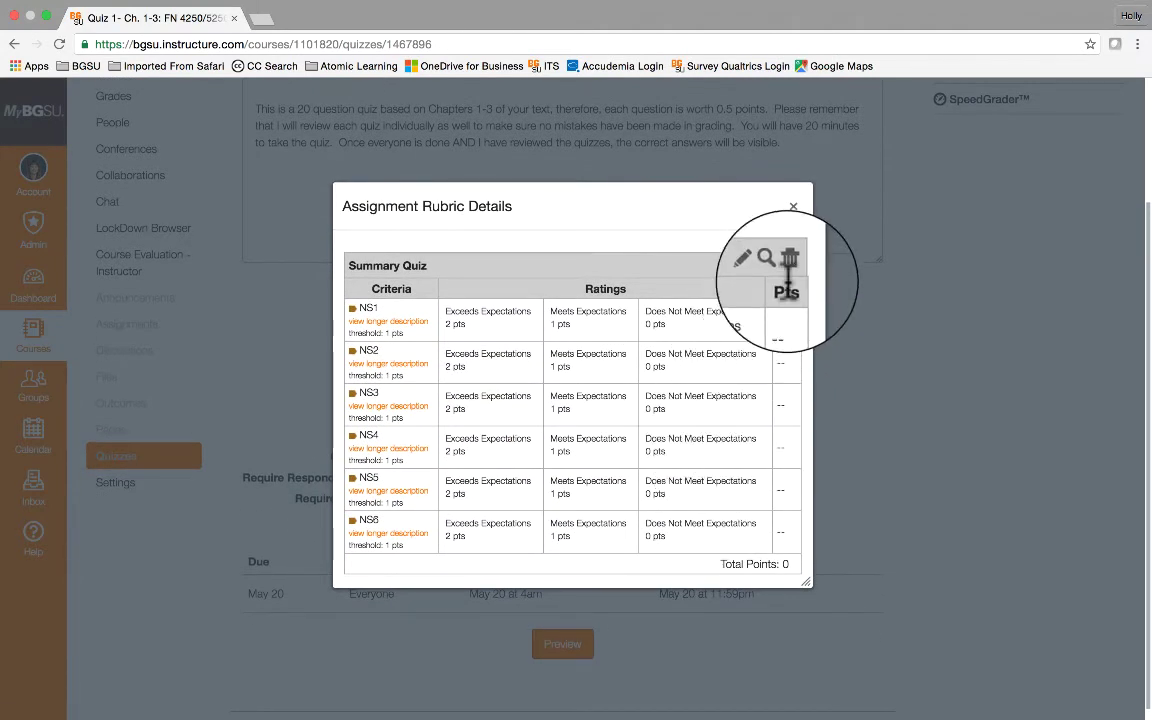
click(791, 210)
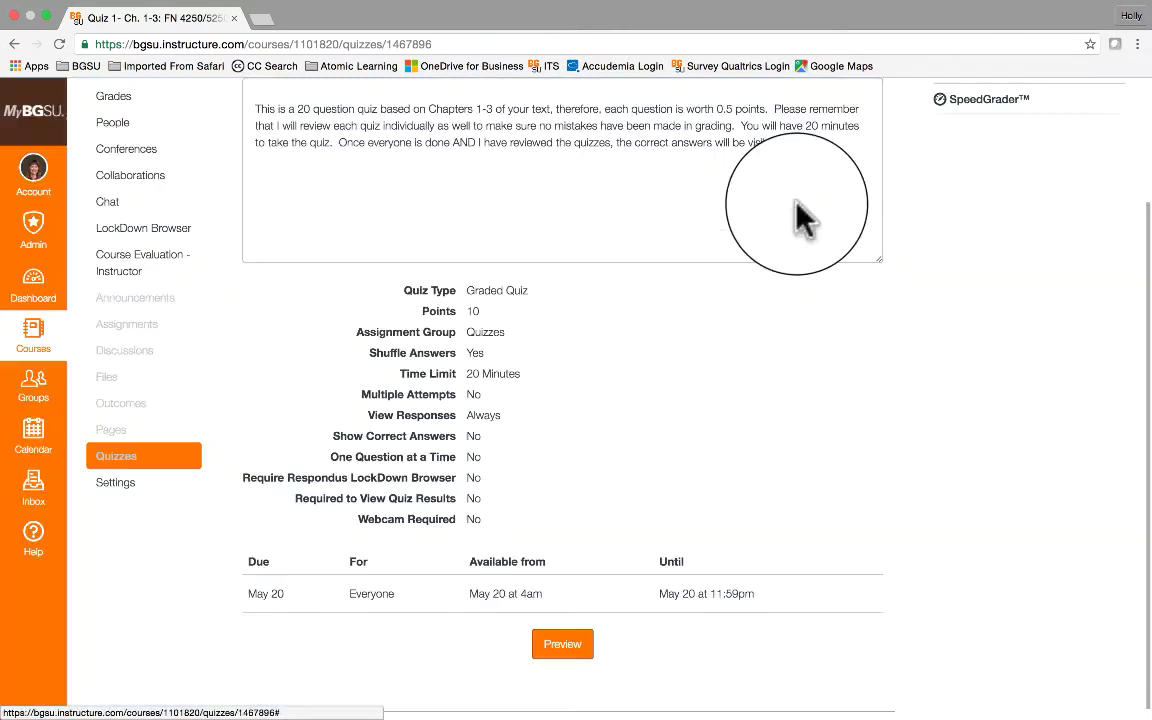
Step: Scroll through the first student's SpeedGrader results for Quiz 1, scored 5.5 out of 10
scroll(939, 257, up, 3)
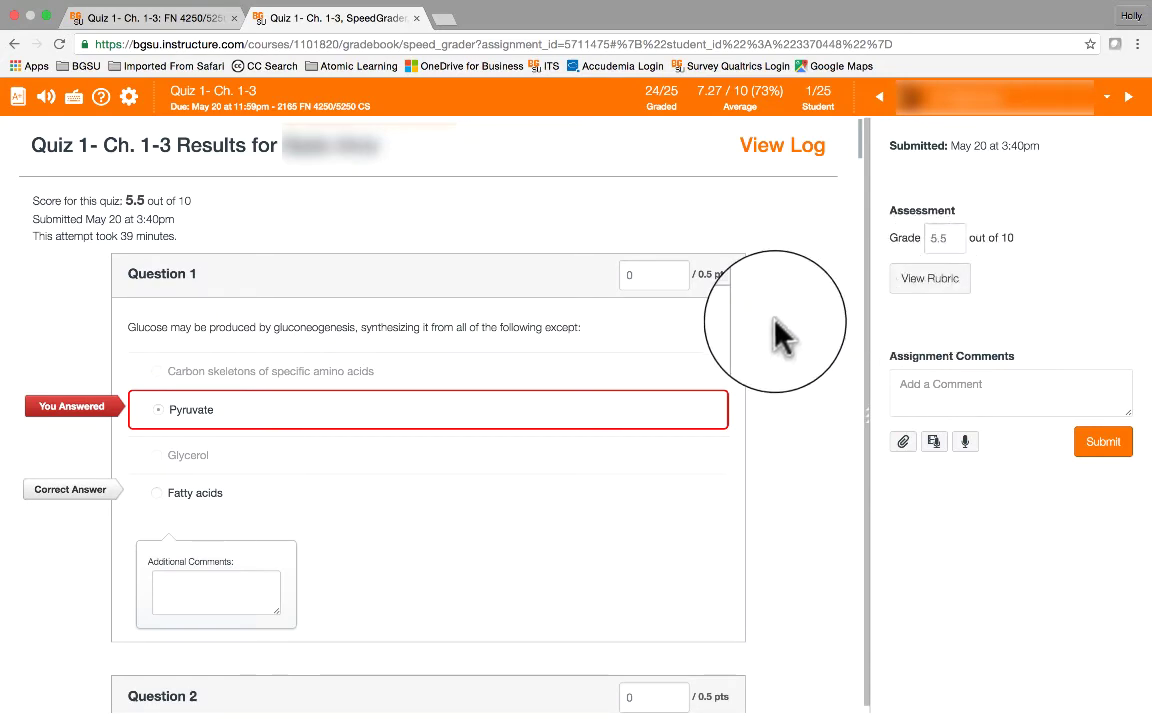
scroll(785, 335, down, 1)
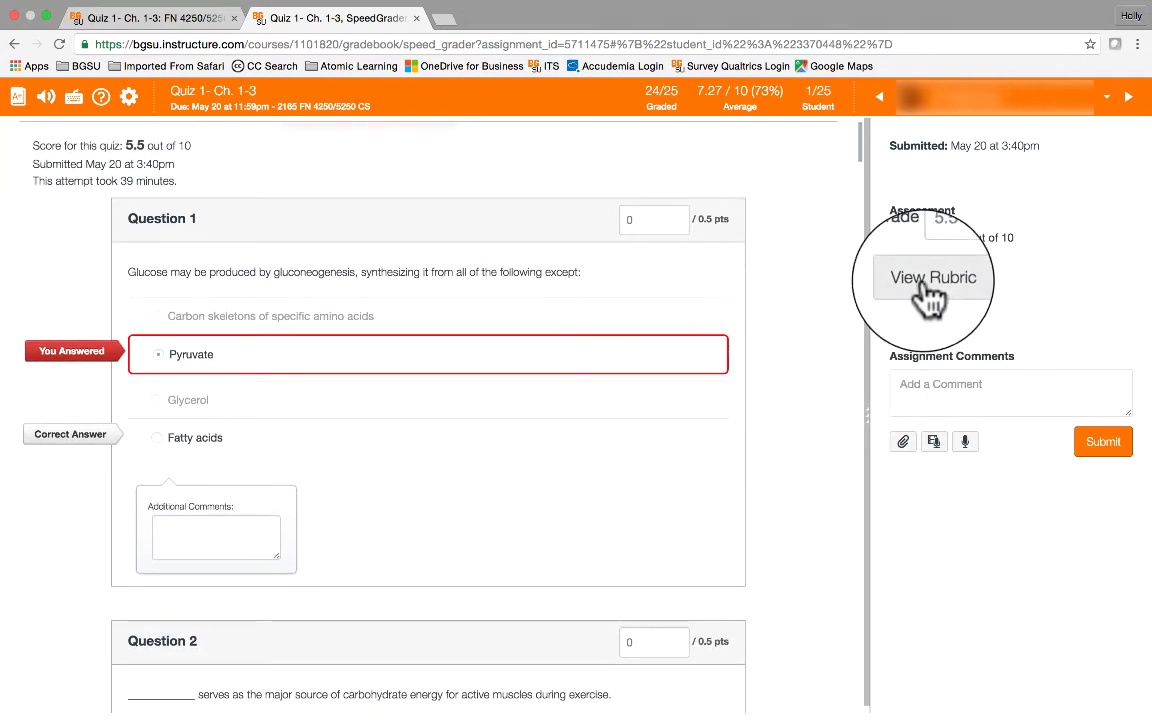
Step: Open the Summary Quiz rubric grading table for the first student's submission
click(928, 285)
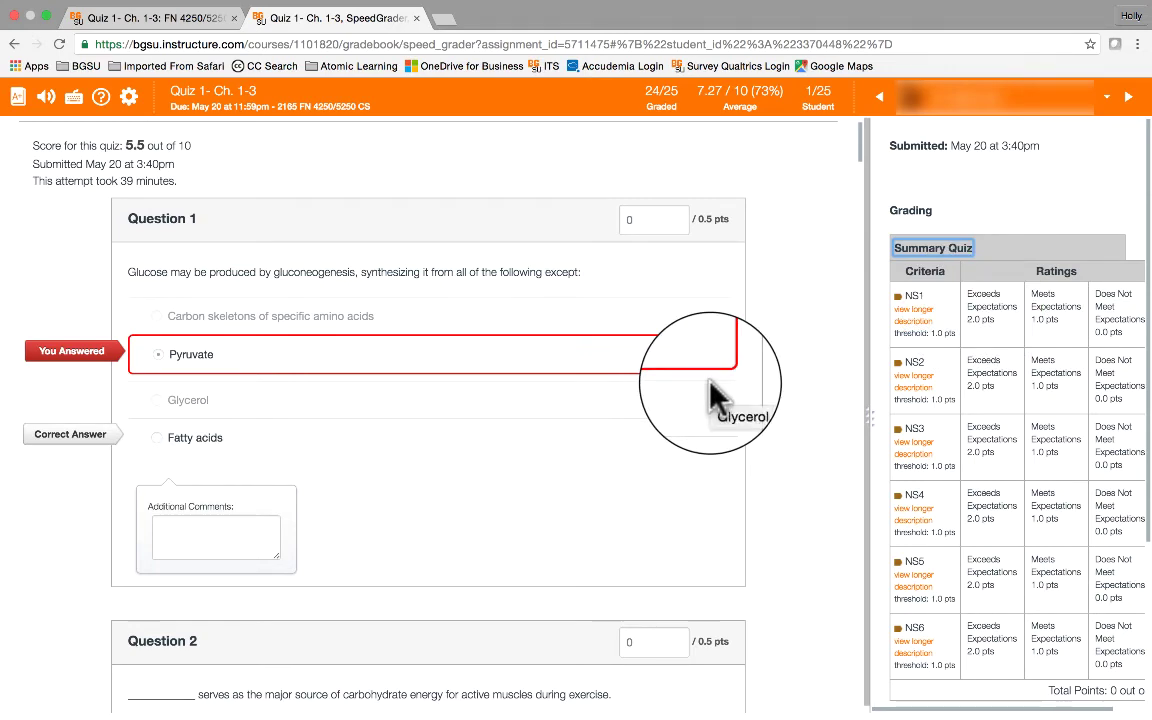
scroll(960, 378, down, 3)
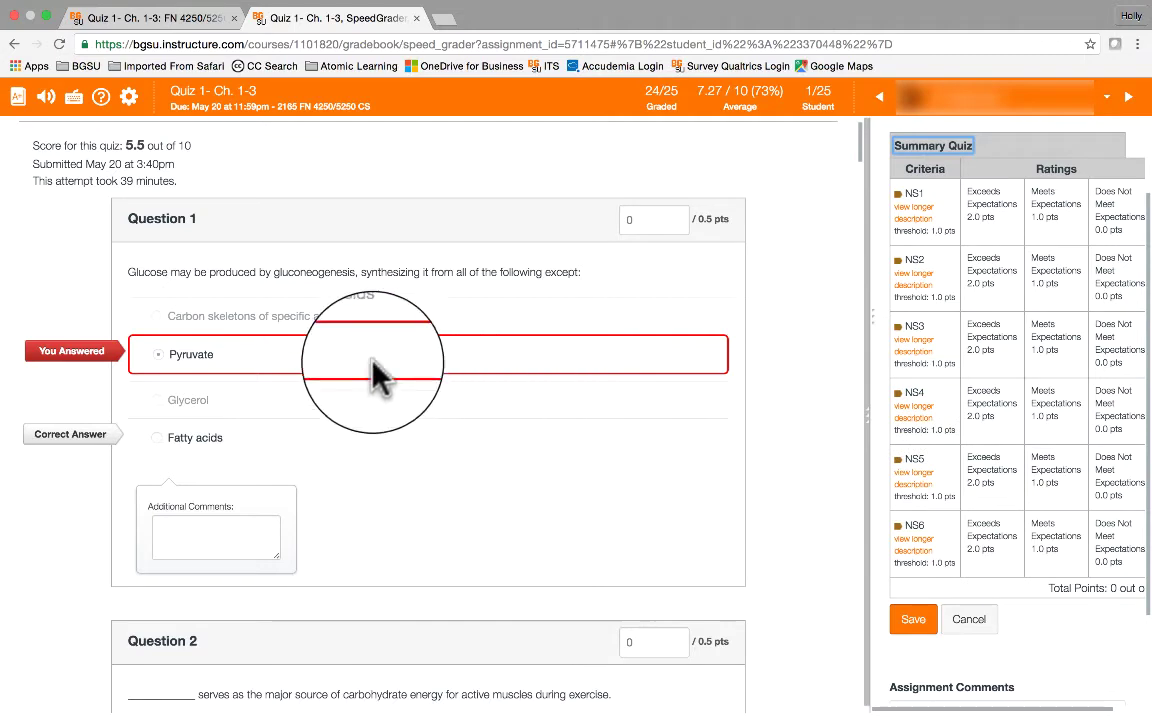
scroll(221, 330, down, 1)
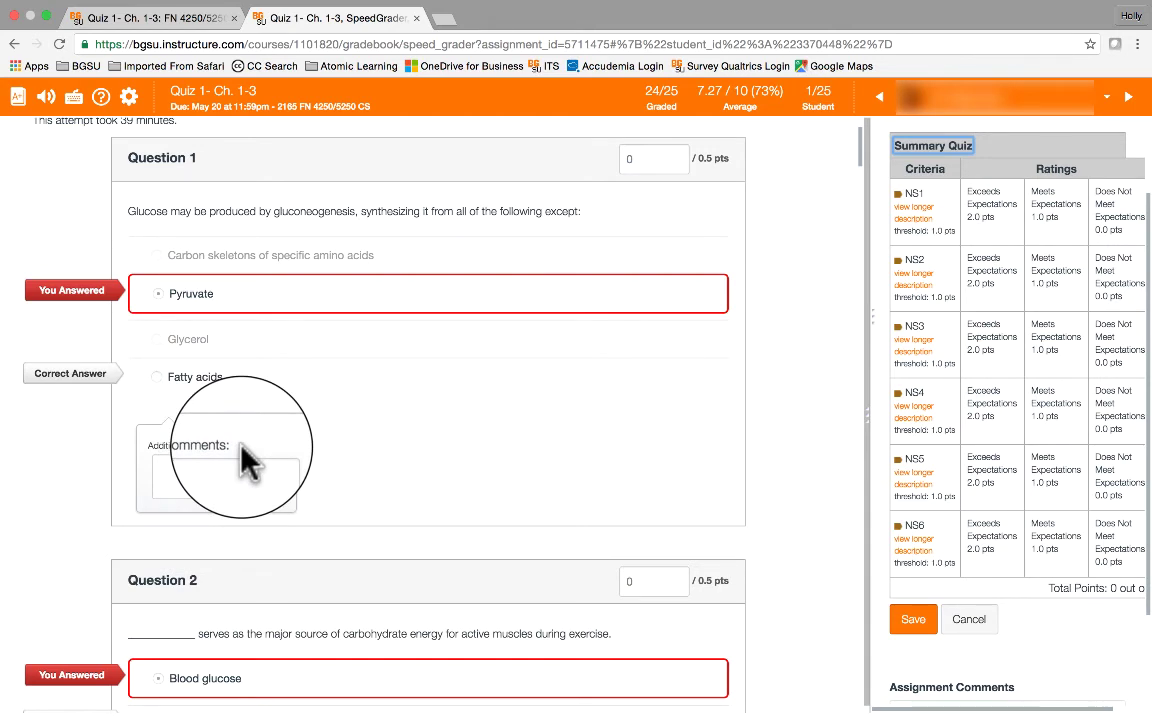
Step: Review the first student's answers from Question 1 through Question 4
click(162, 465)
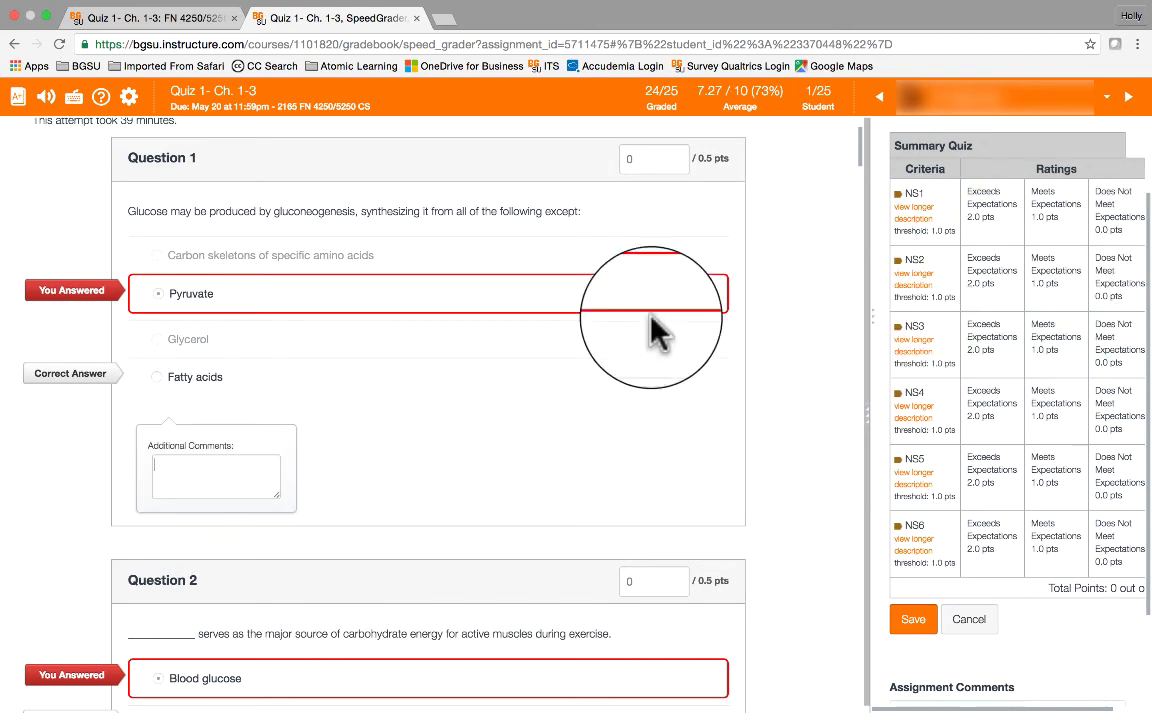
scroll(530, 406, up, 2)
scroll(530, 406, down, 5)
scroll(533, 406, down, 10)
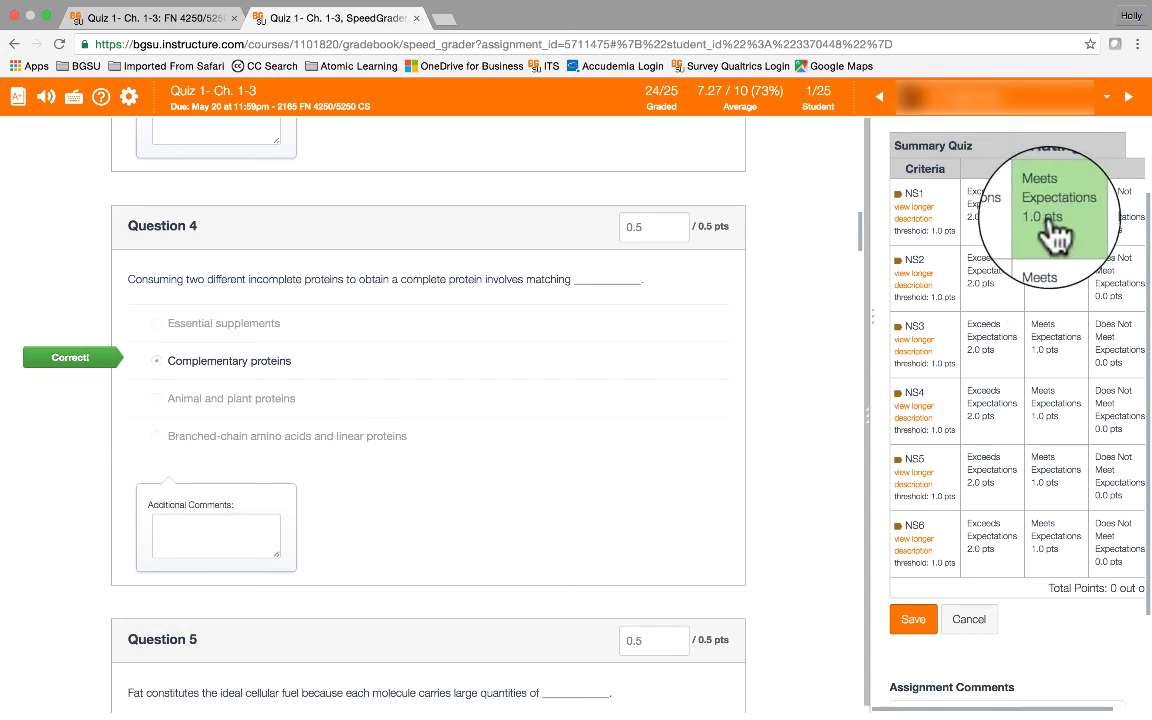
Step: Rate NS1–NS2 Does Not Meet Expectations and NS3–NS6 Meets Expectations, then save
click(1105, 212)
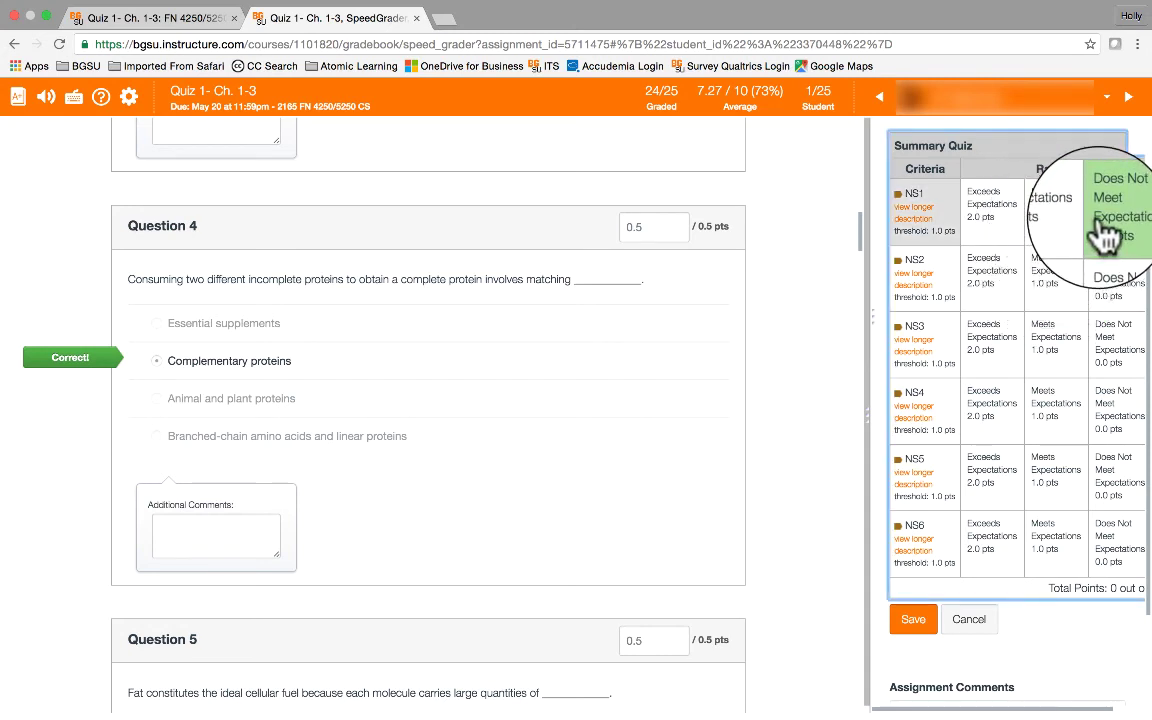
click(1100, 285)
click(1060, 345)
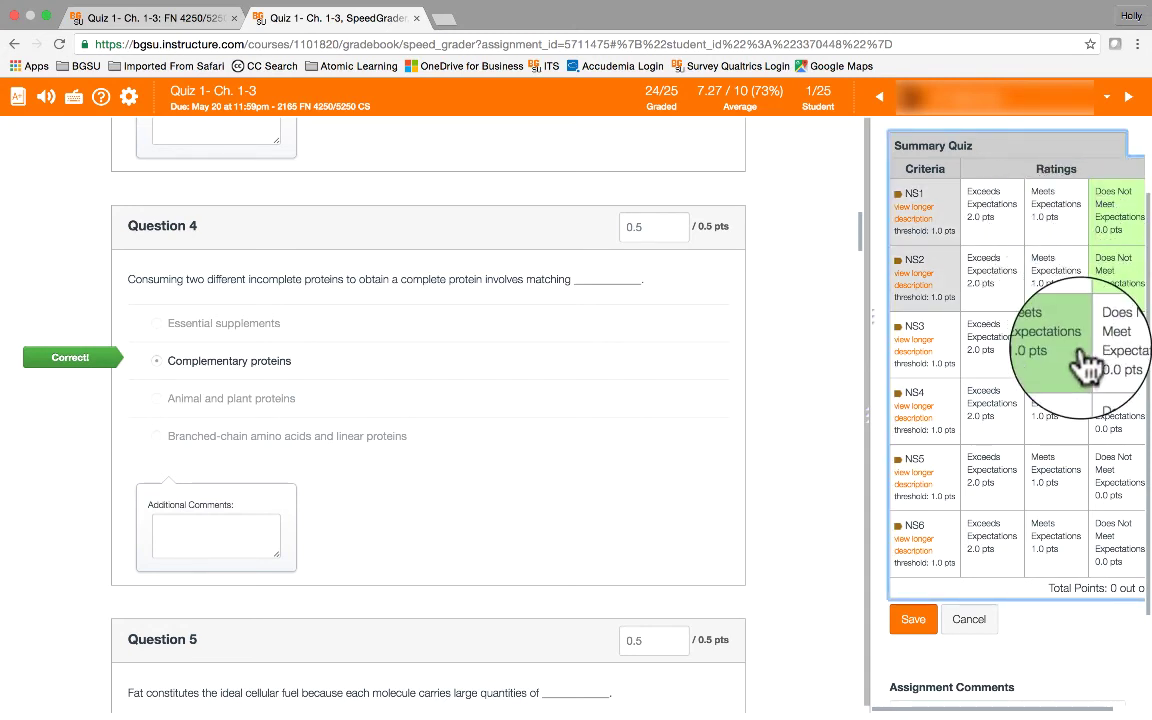
click(1050, 410)
click(1041, 485)
click(1041, 552)
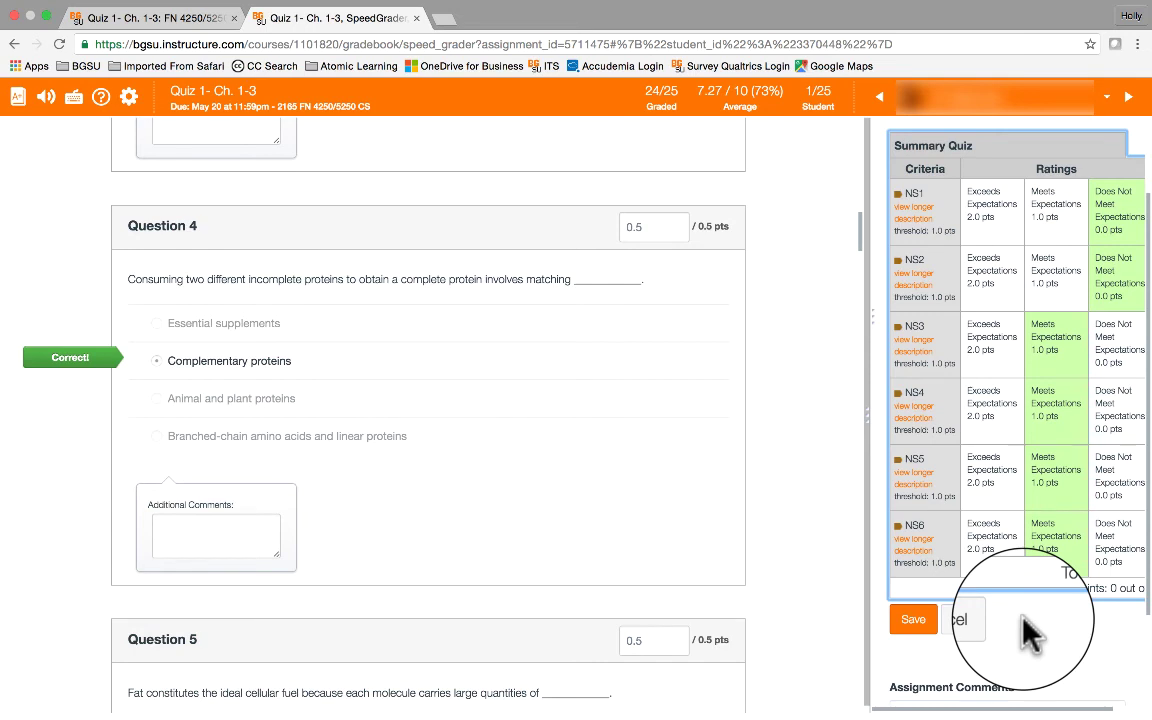
click(913, 623)
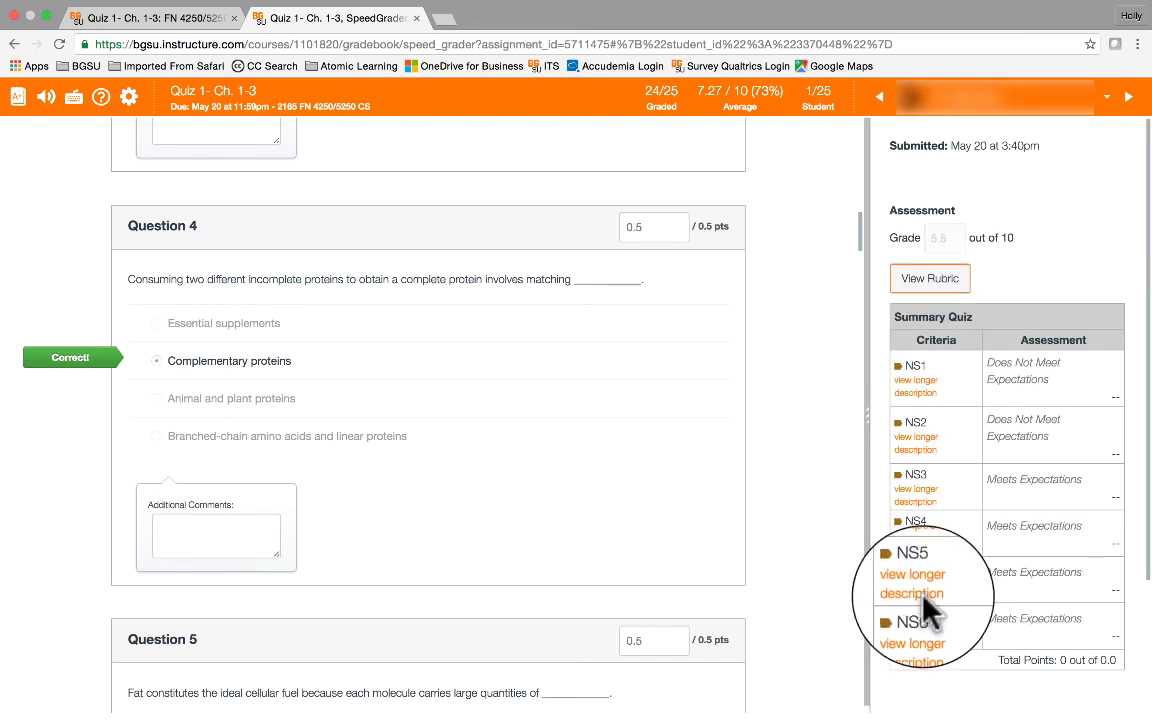
Step: Move to the second student's submission (8 out of 10) and open the Summary Quiz rubric
scroll(1003, 460, down, 2)
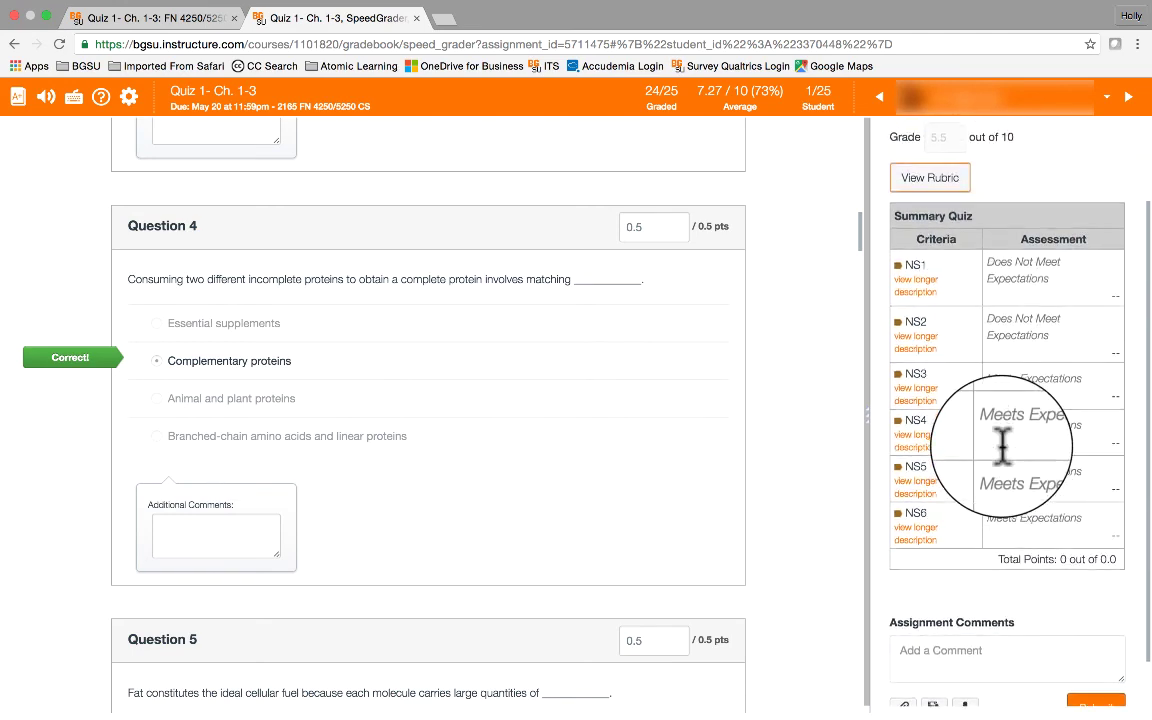
click(1126, 100)
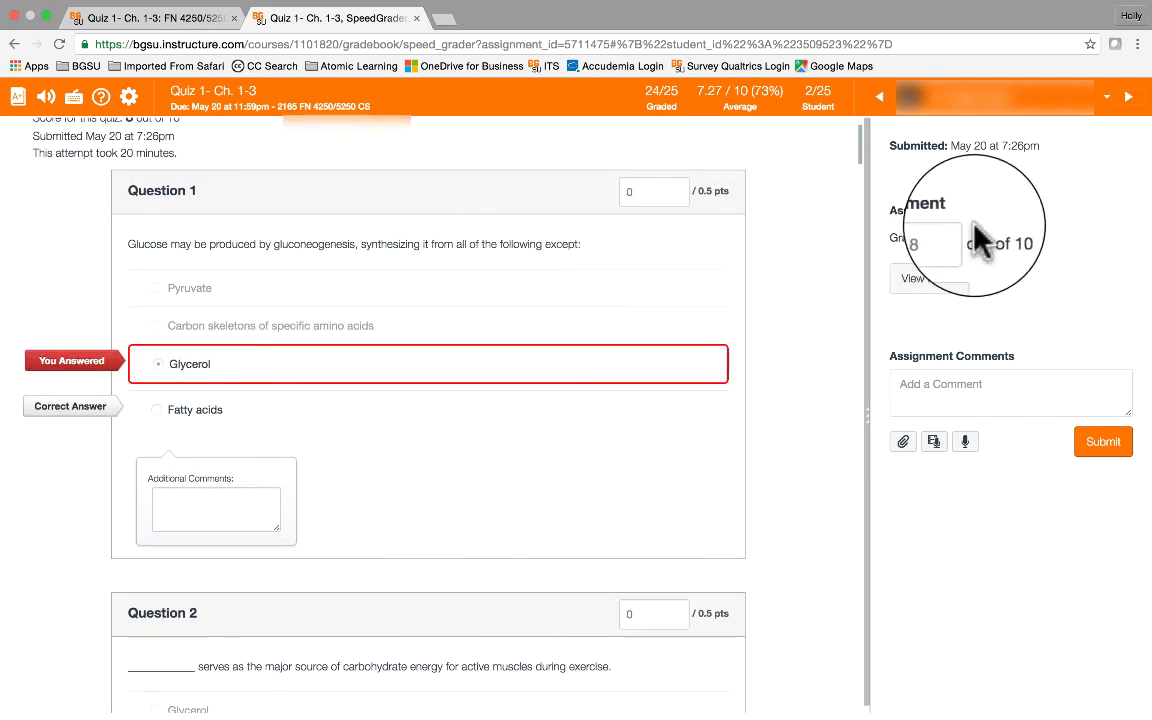
click(936, 282)
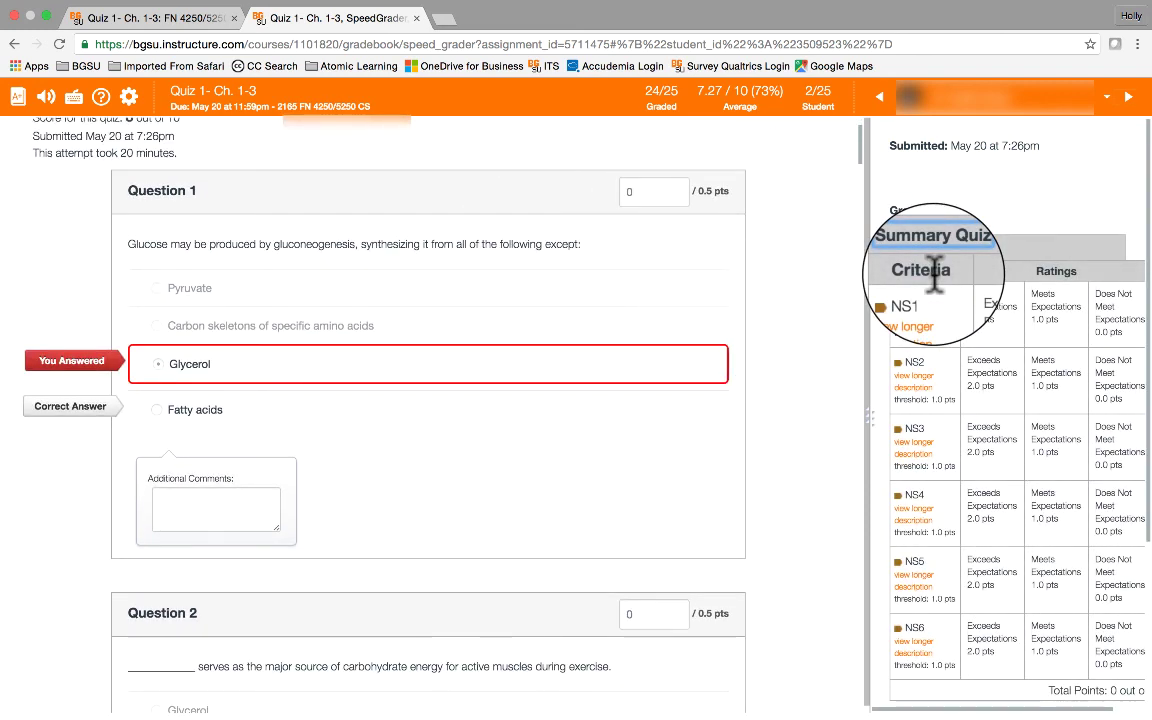
scroll(945, 283, down, 3)
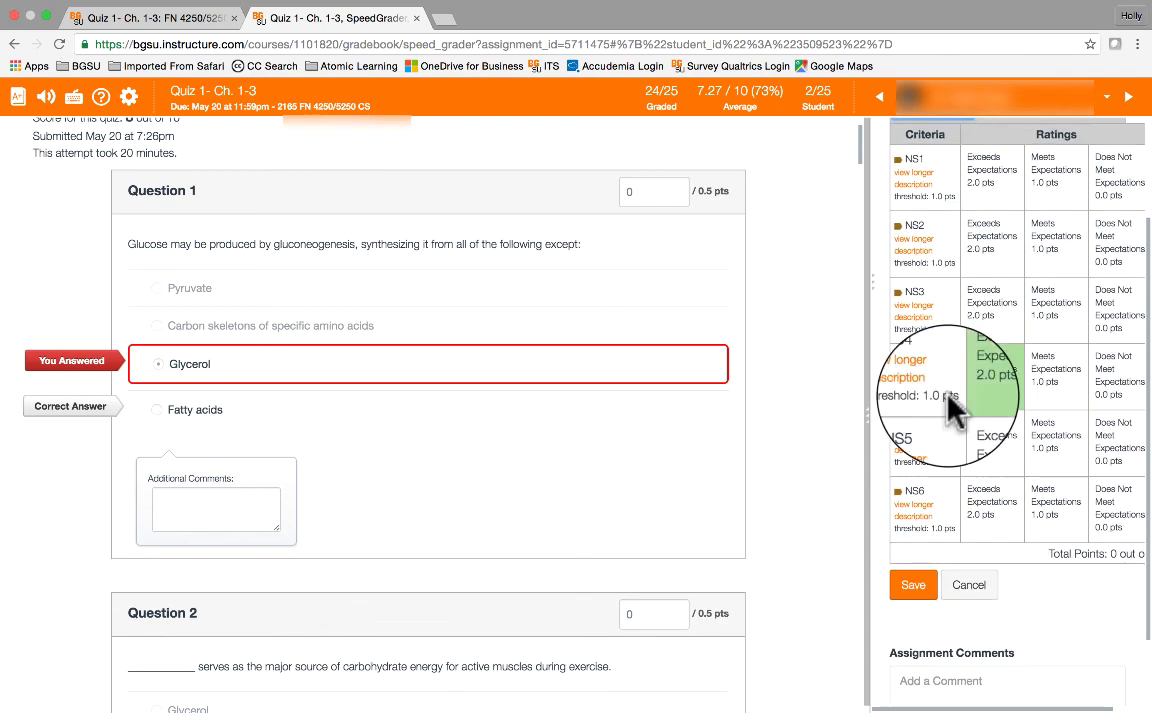
scroll(812, 437, up, 2)
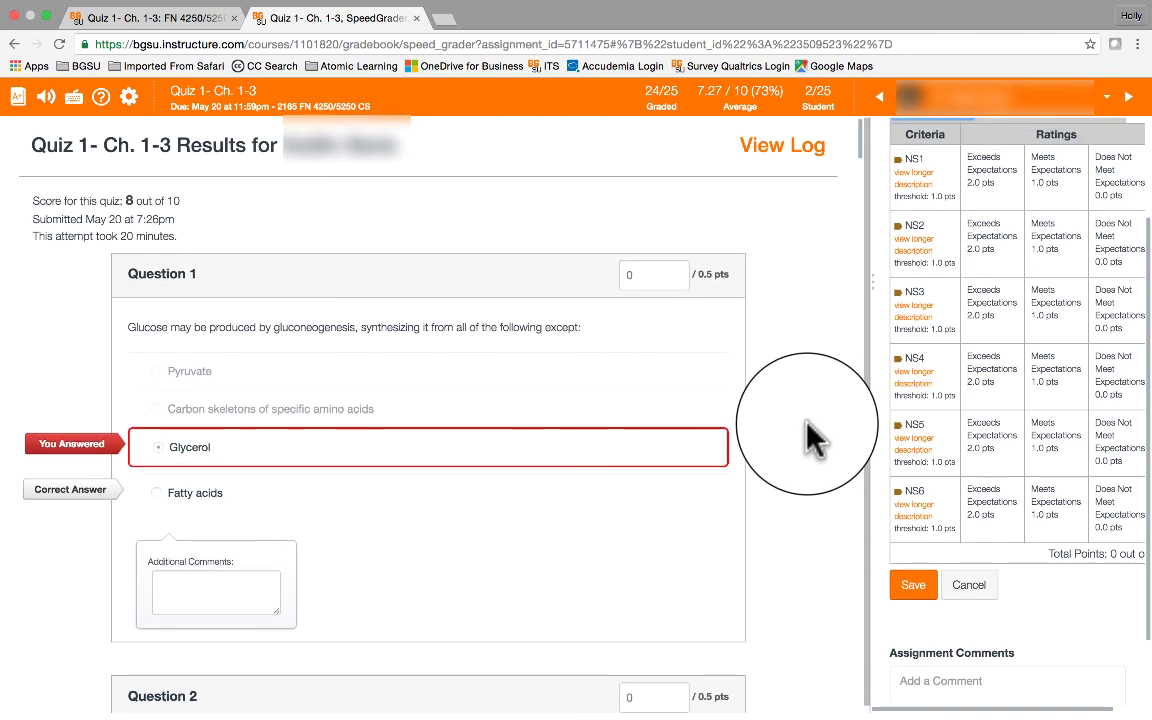